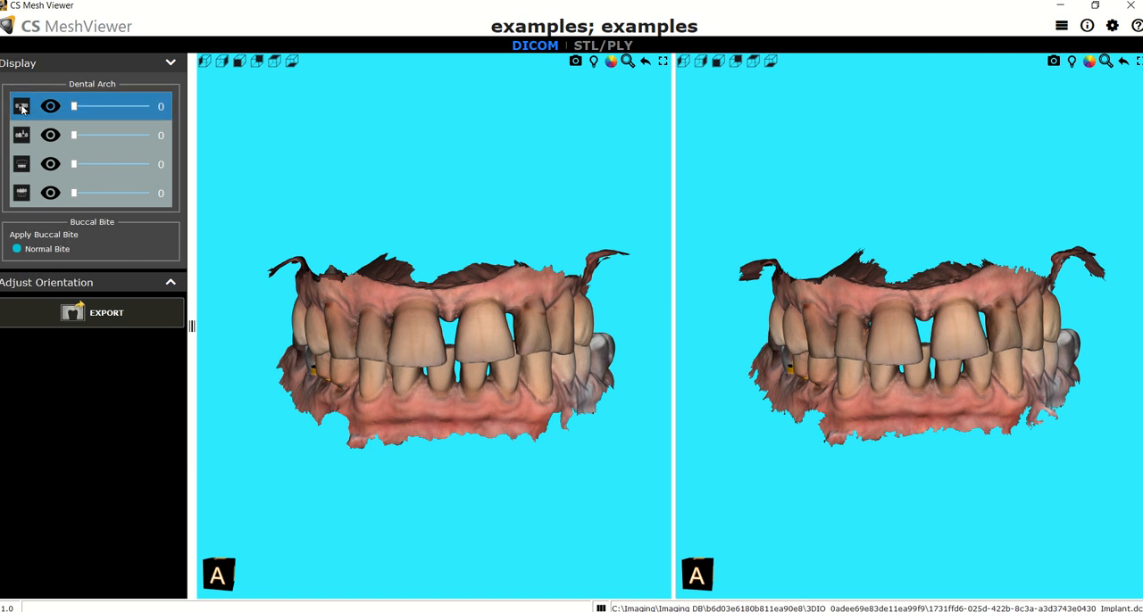
- Hide the lower arch meshes in both views and turn both upper arches to show their occlusal surfaces
click(22, 169)
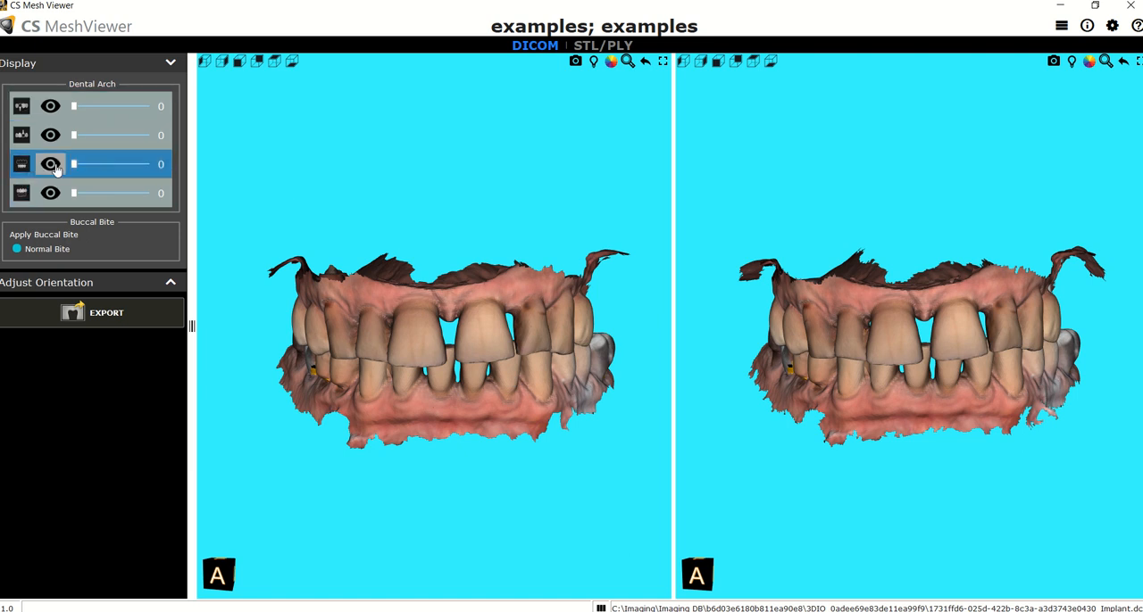
click(51, 165)
click(51, 107)
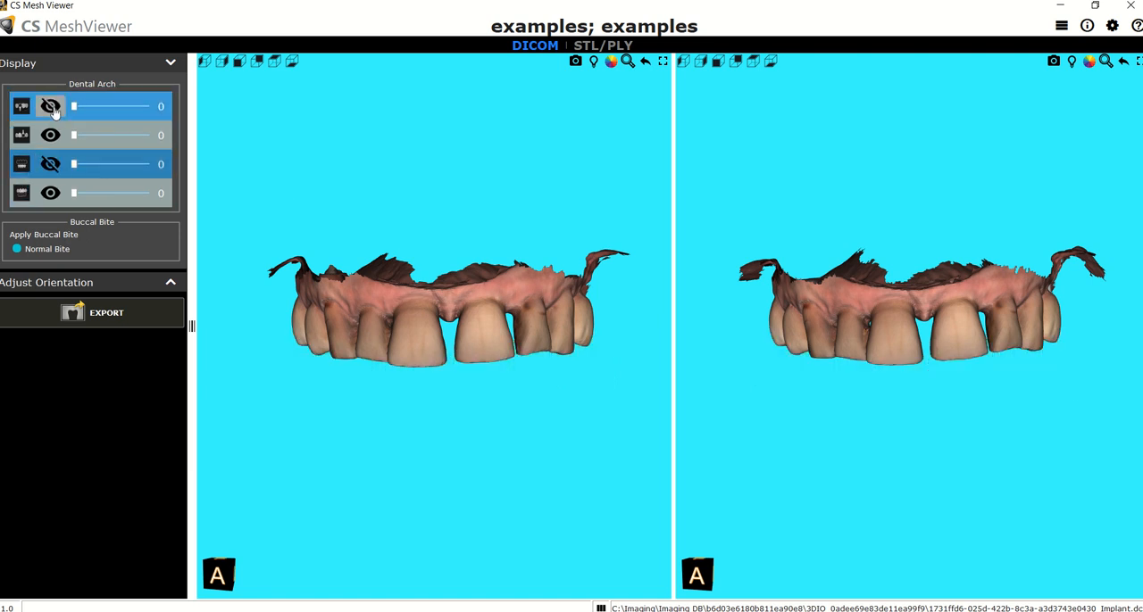
drag(944, 495, 955, 237)
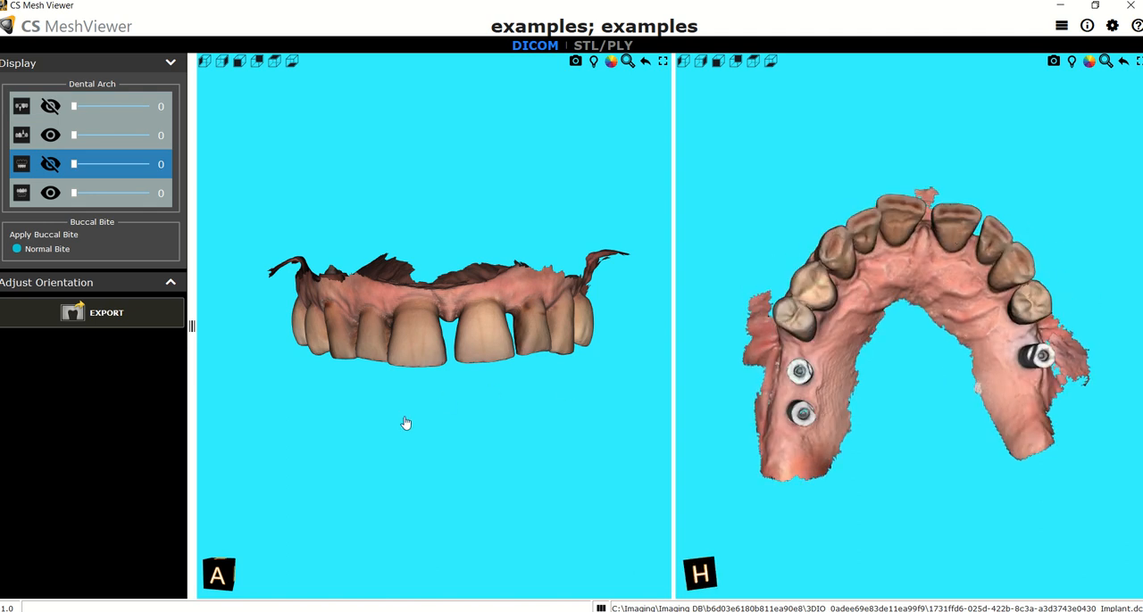
drag(413, 434, 414, 181)
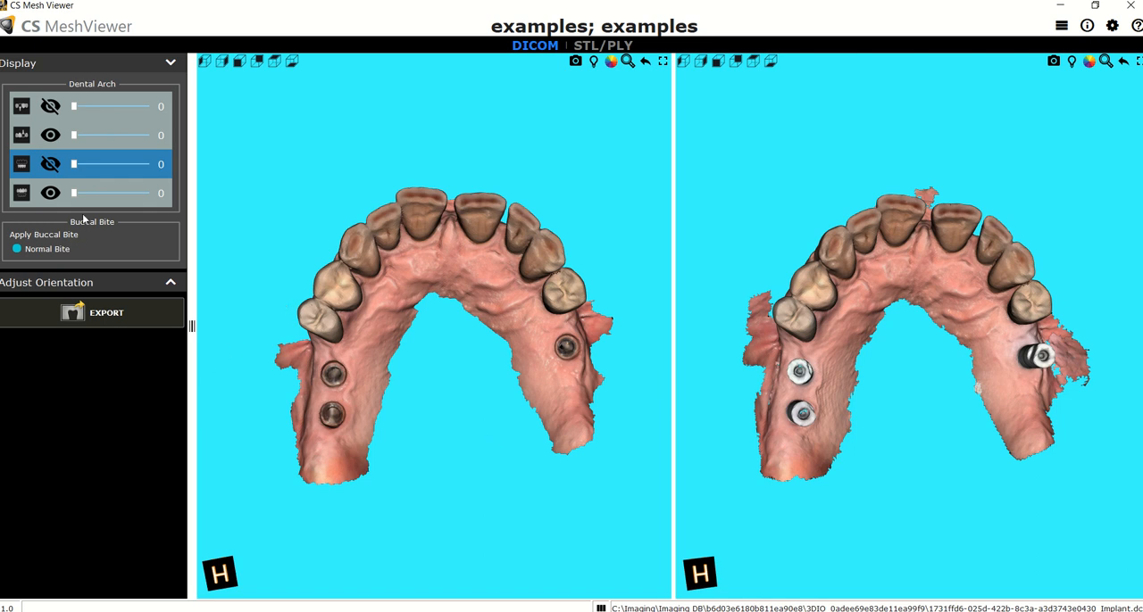
- Hide the upper arch with scan bodies, show the lower arch opposite the other upper arch, and turn that bite to the front
click(51, 136)
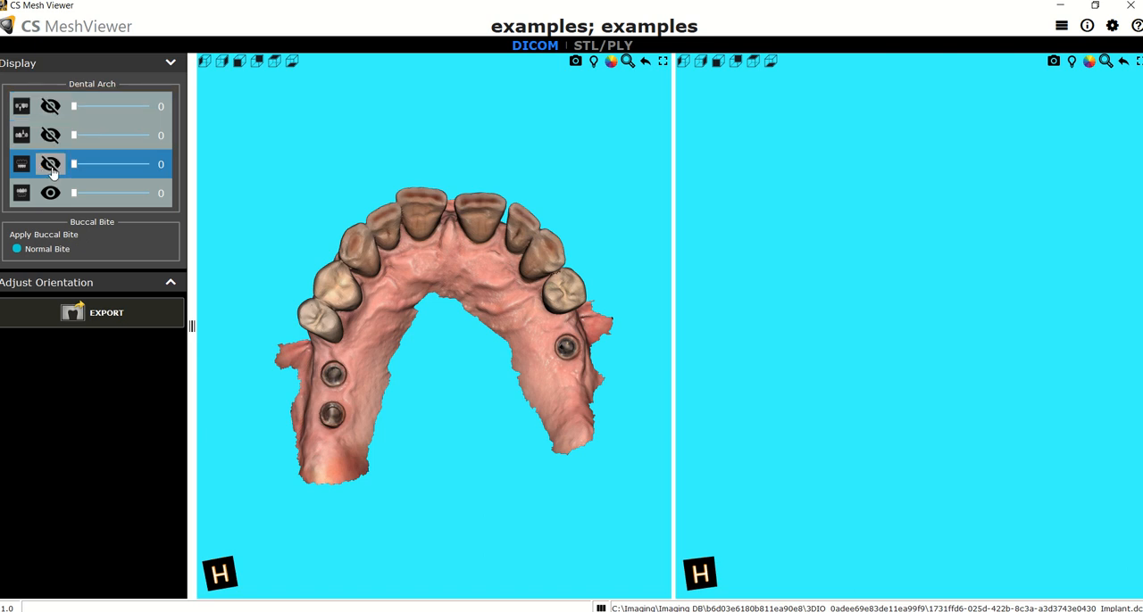
click(50, 168)
drag(408, 143, 405, 357)
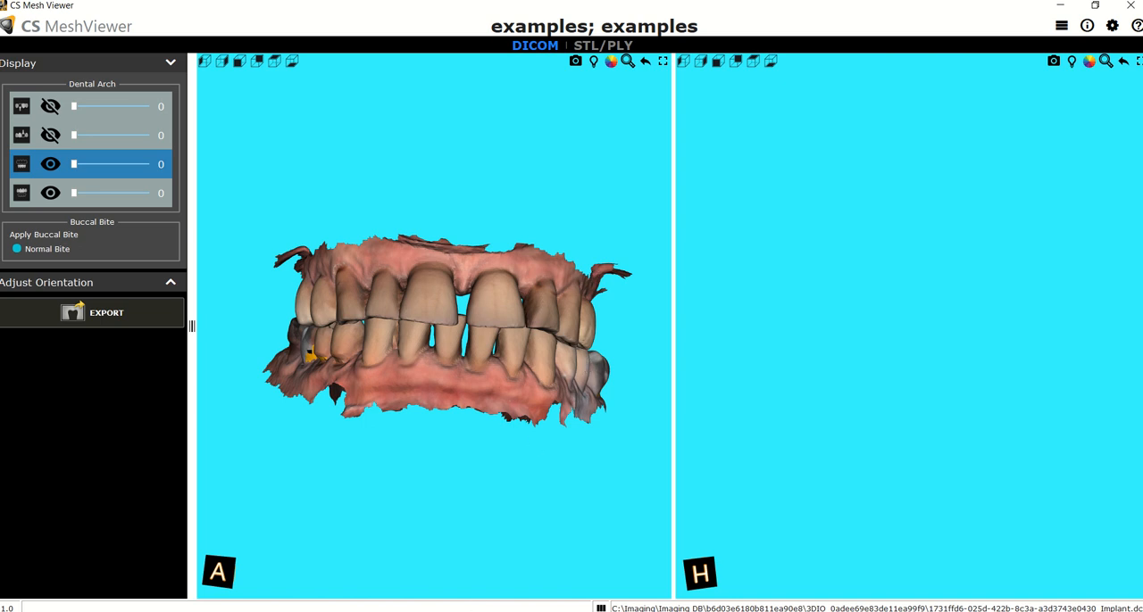
- Switch to CS ScanFlow and start importing a scan case
mouse_move(535, 611)
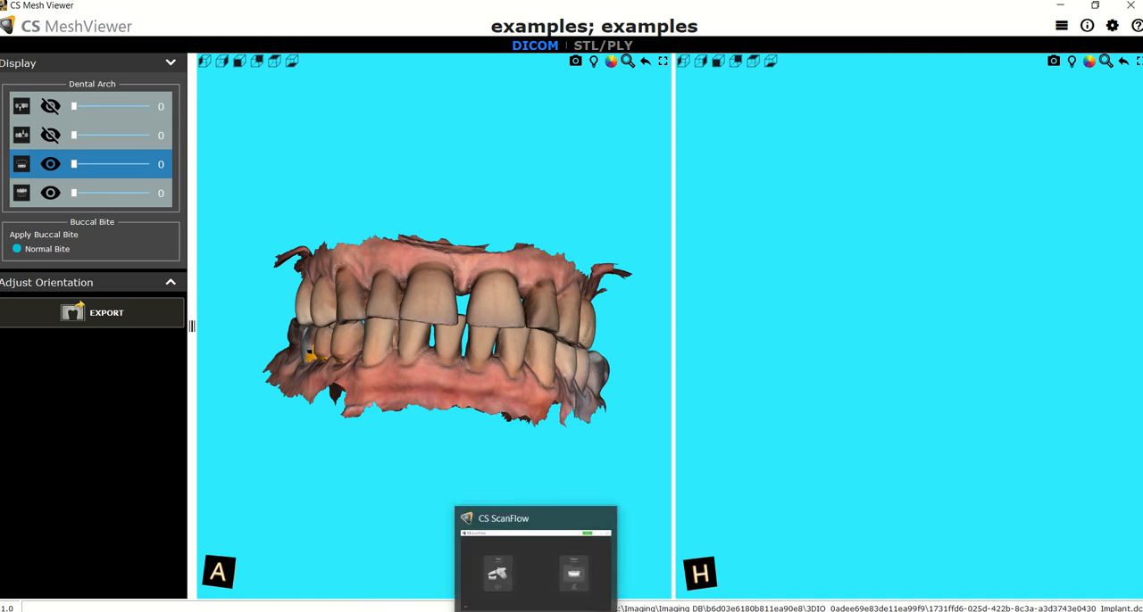
click(534, 562)
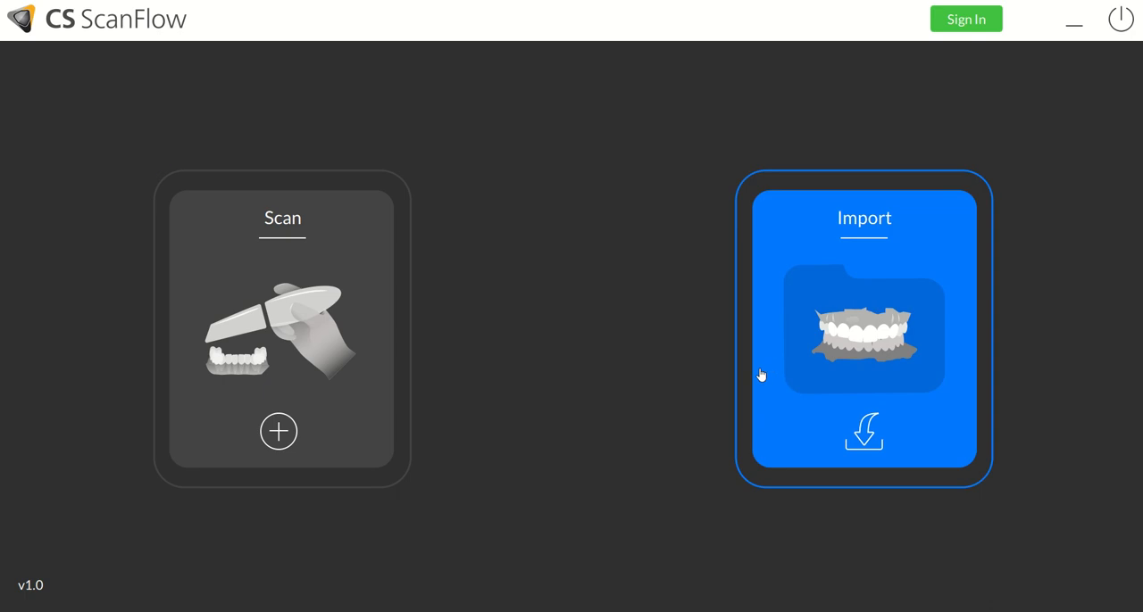
click(842, 329)
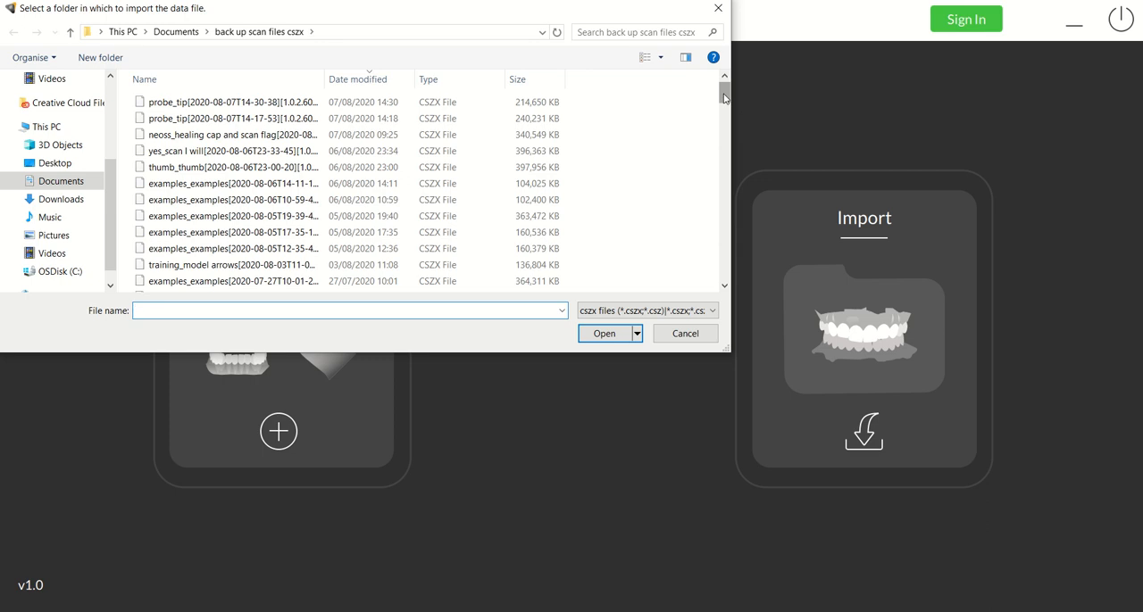
- Search the backup folder for 20/4/2020 and import the file "3 implants maxillaires CS 3700 [2020-02-03T17-51-34][1.0.2.601] - Copie.cszx"
drag(725, 98, 727, 93)
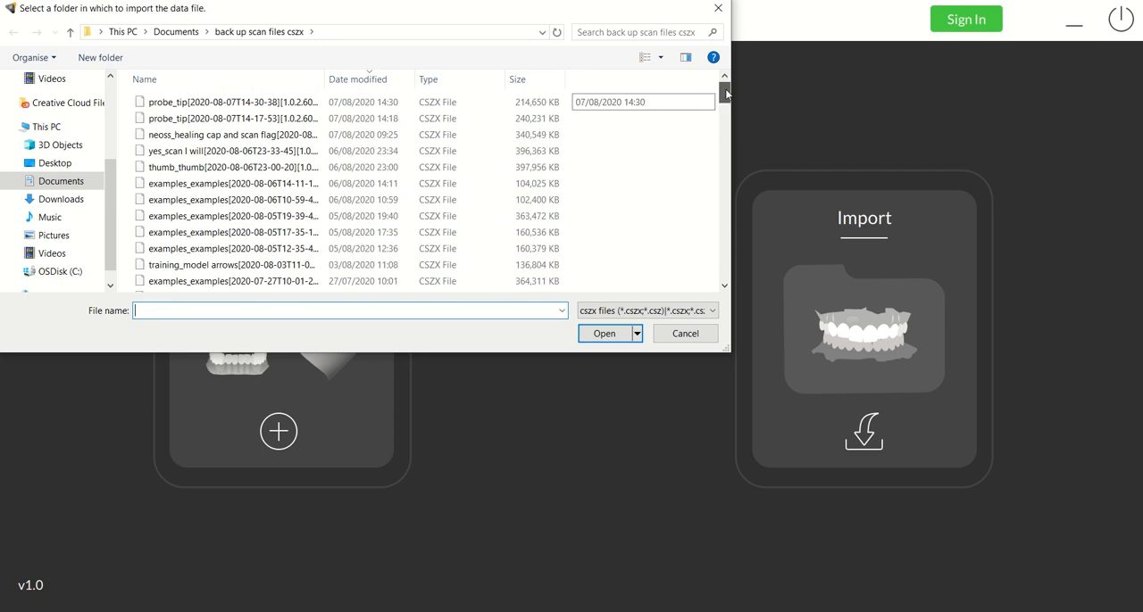
click(604, 30)
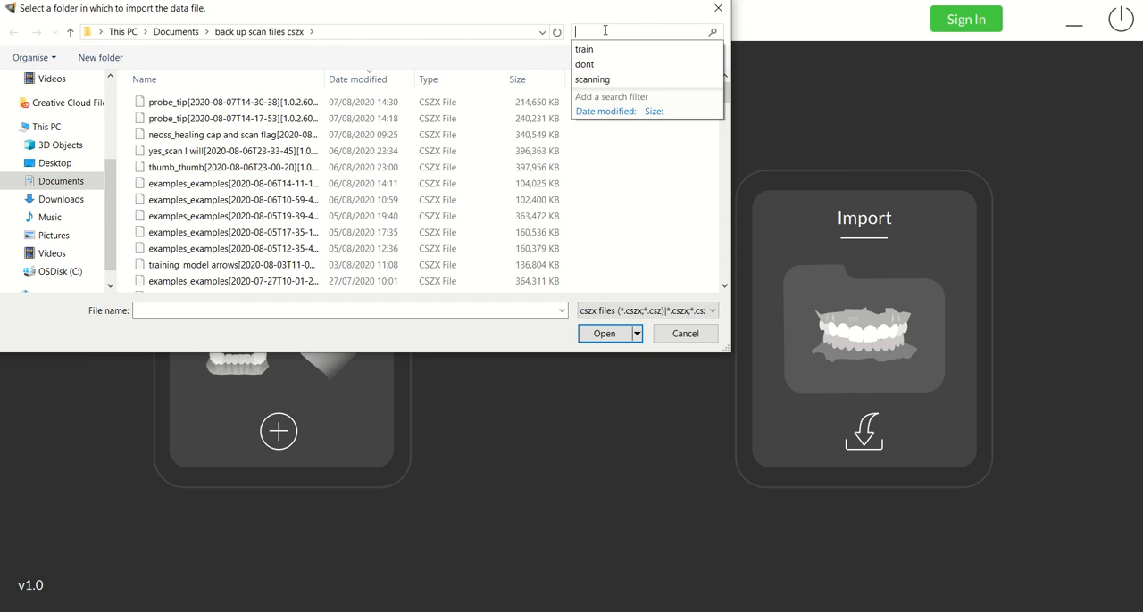
text(20/4/)
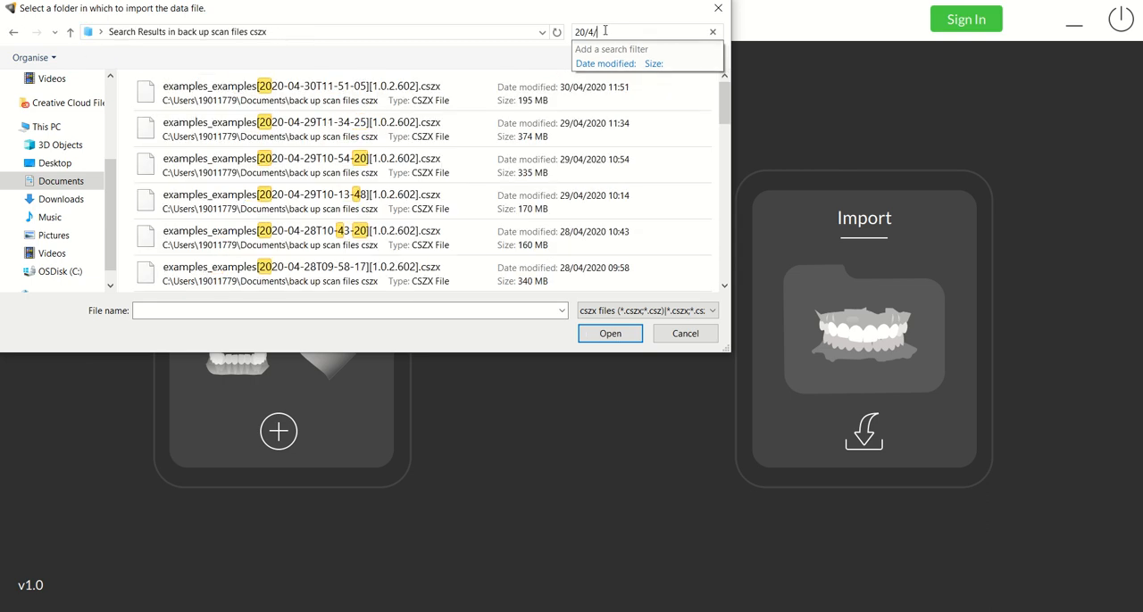
text(2020)
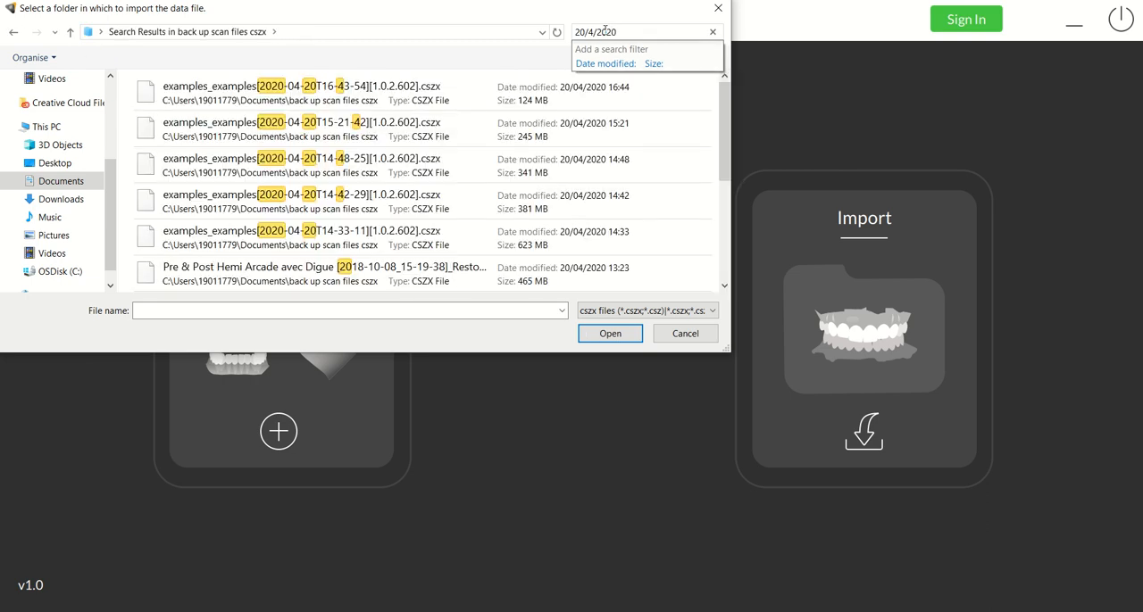
drag(723, 134, 725, 226)
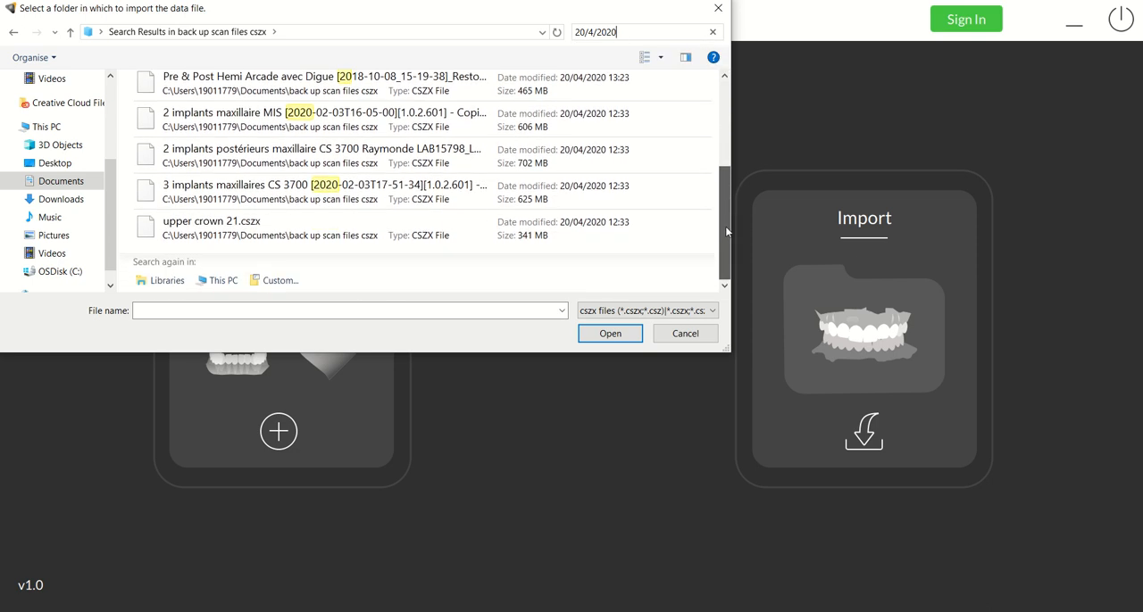
click(416, 186)
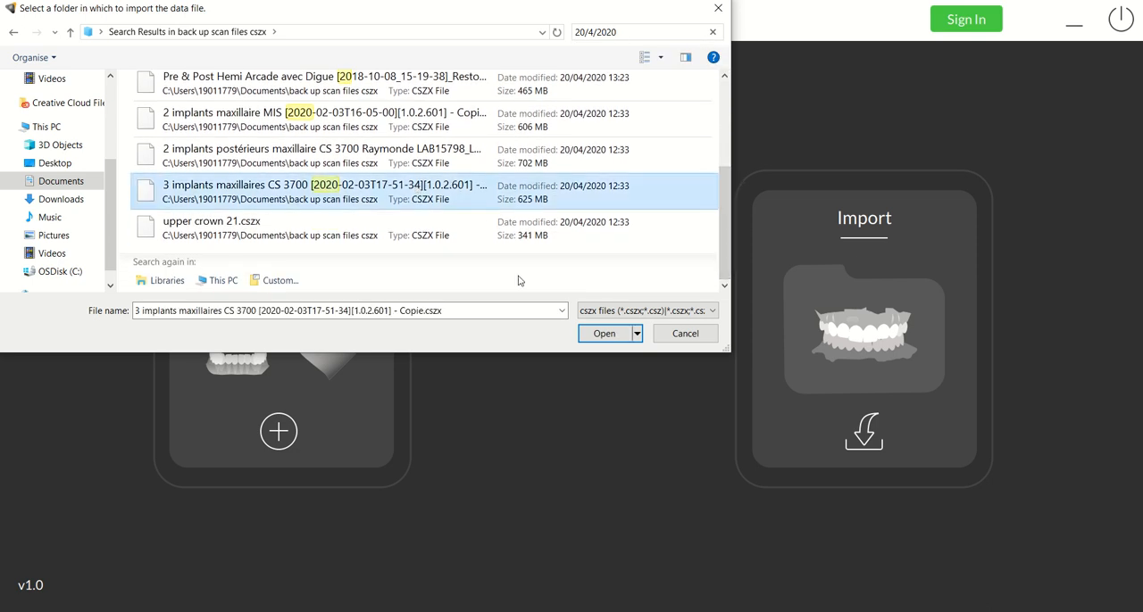
click(596, 338)
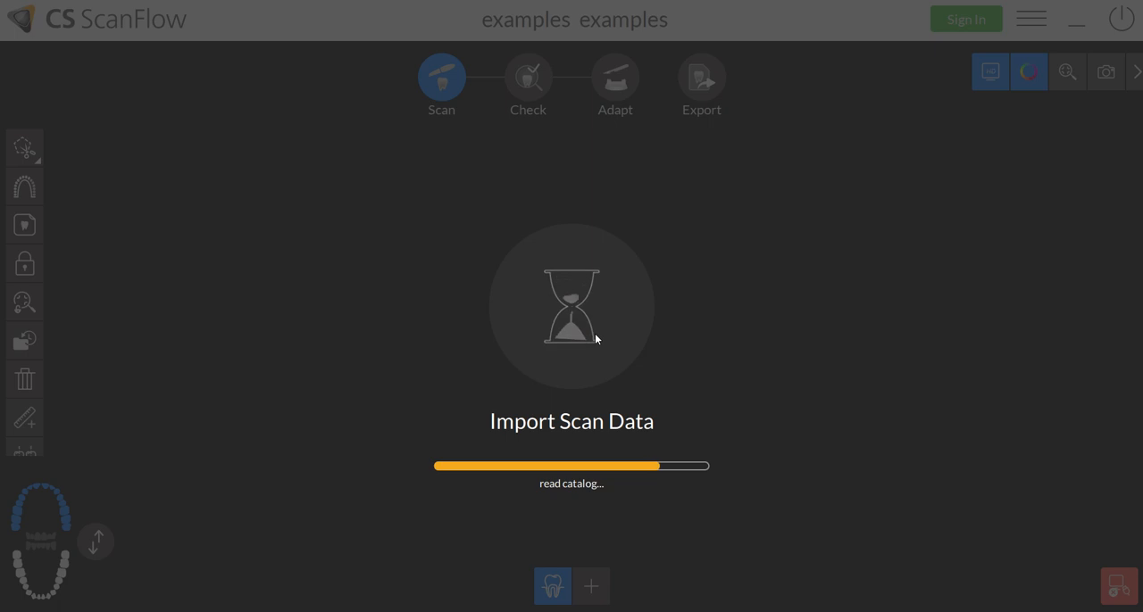
mouse_move(593, 5)
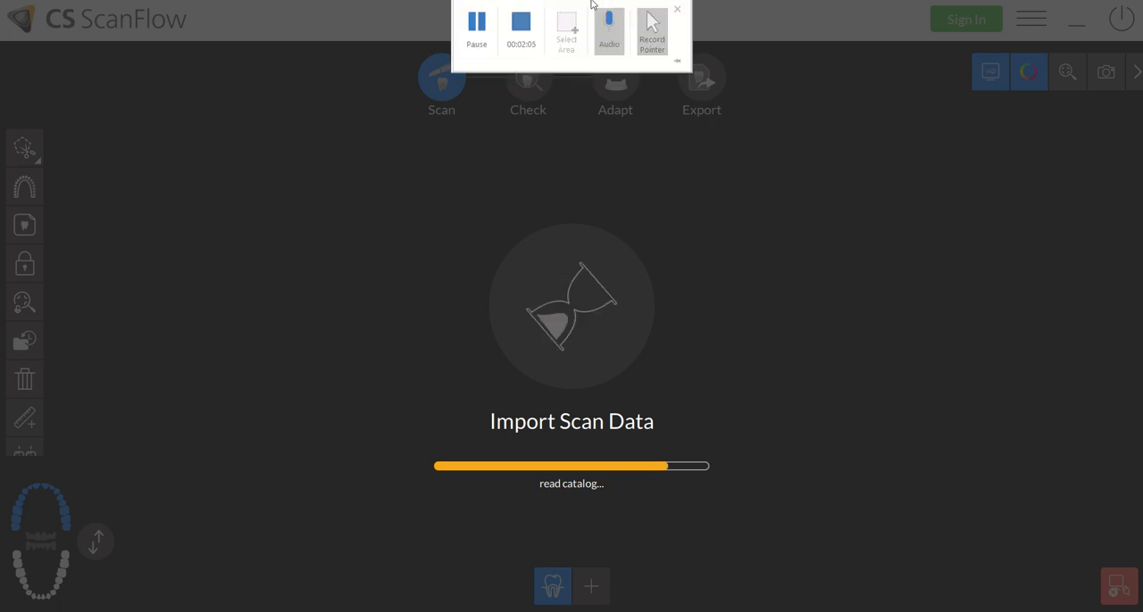
click(476, 20)
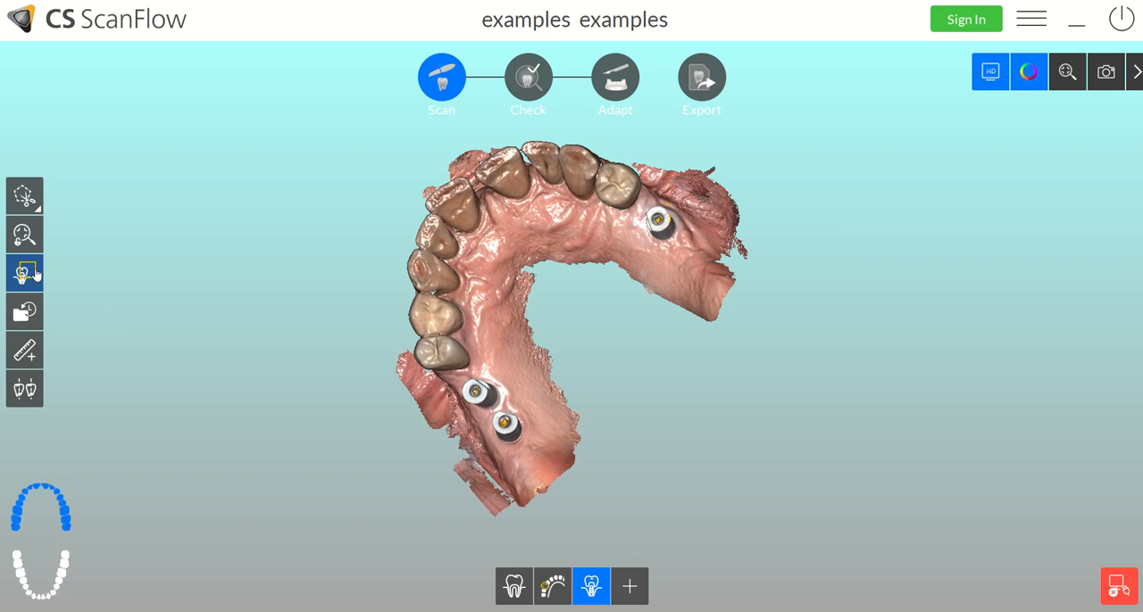
- Try to outline the scan body area around the two neighbouring scan bodies on the upper arch
click(26, 271)
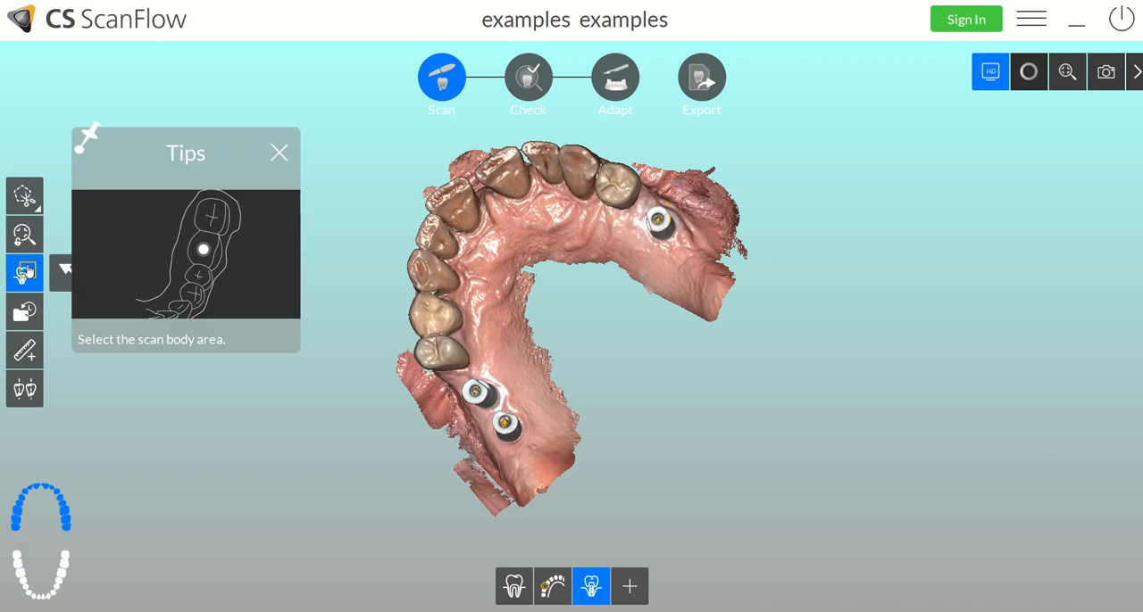
click(511, 307)
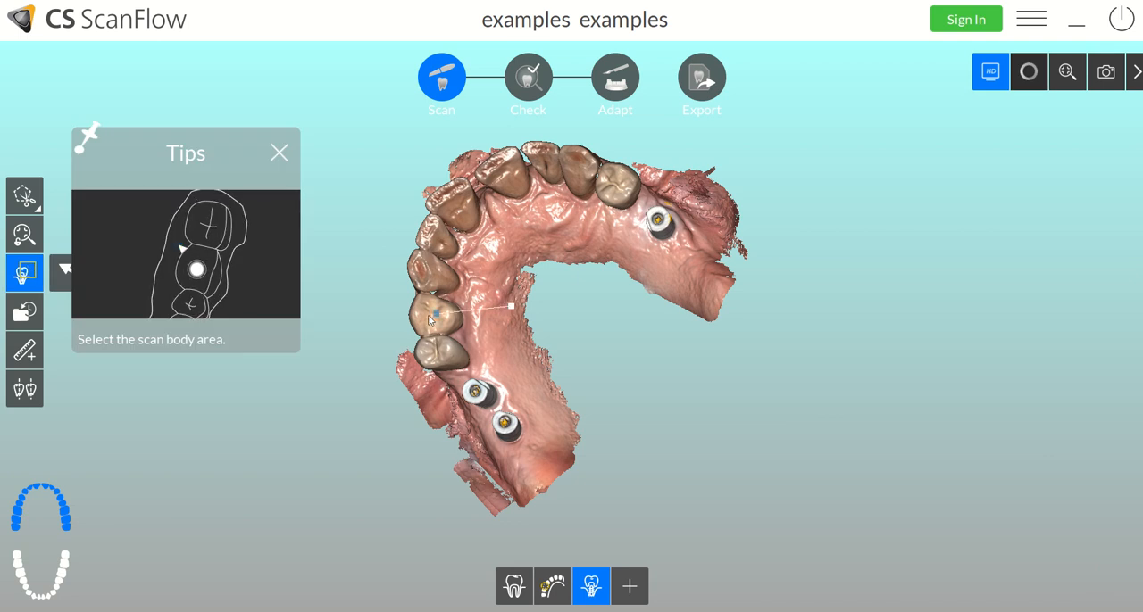
click(373, 329)
click(416, 495)
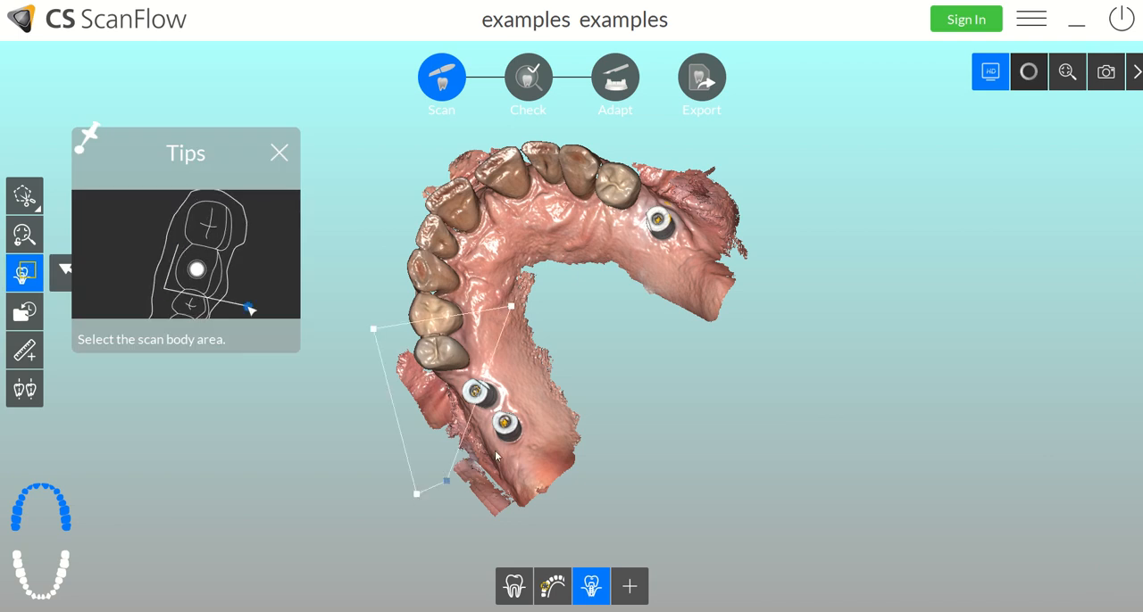
click(569, 332)
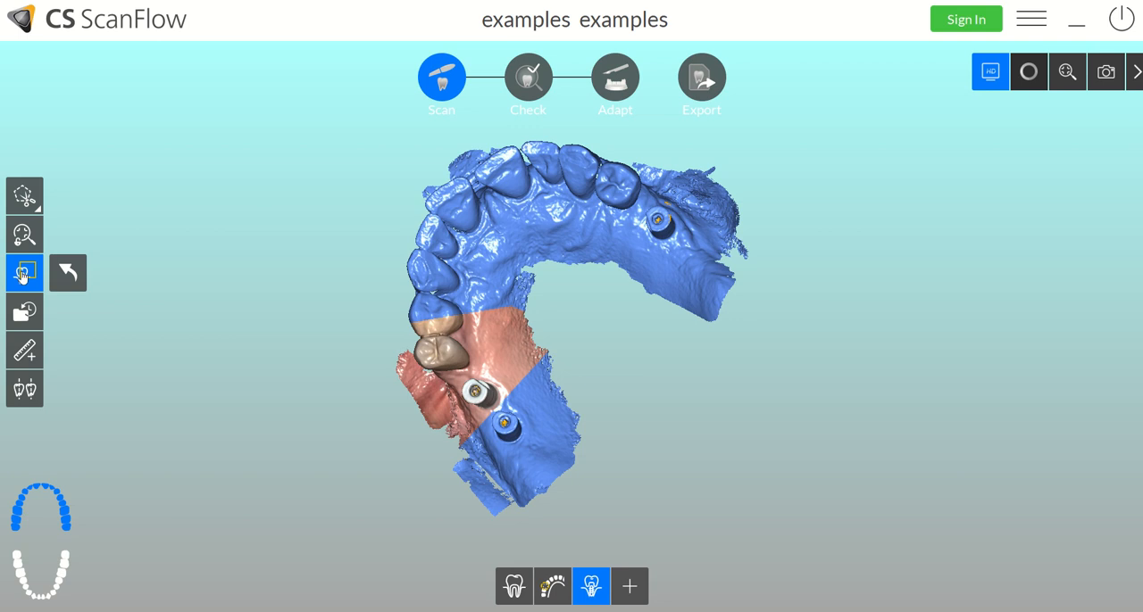
click(69, 275)
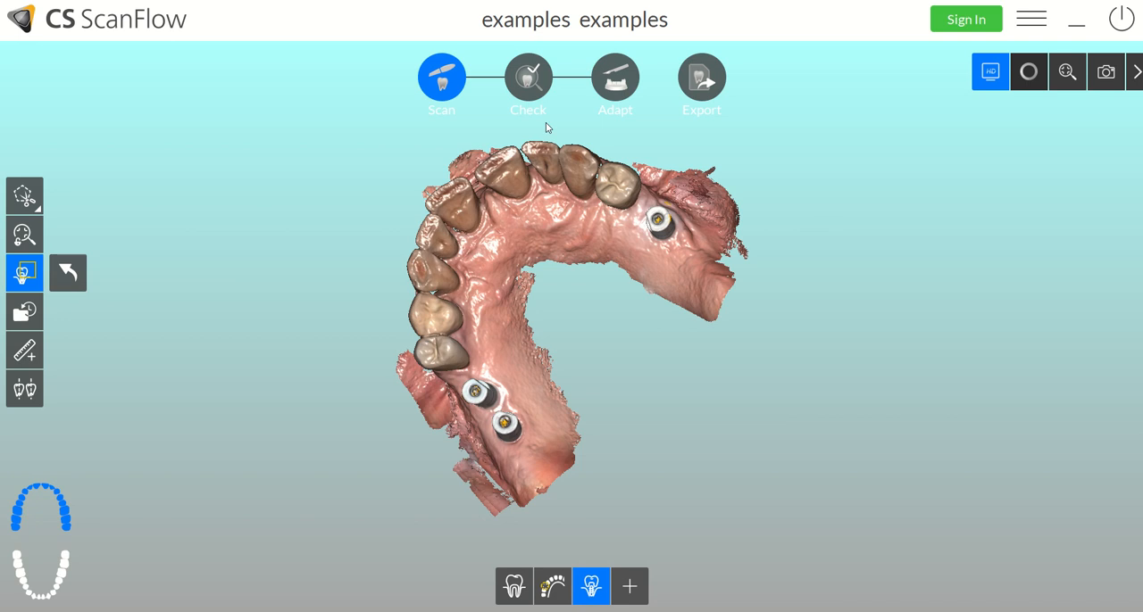
- Go to the Check stage and refine the scans at HR resolution
click(529, 80)
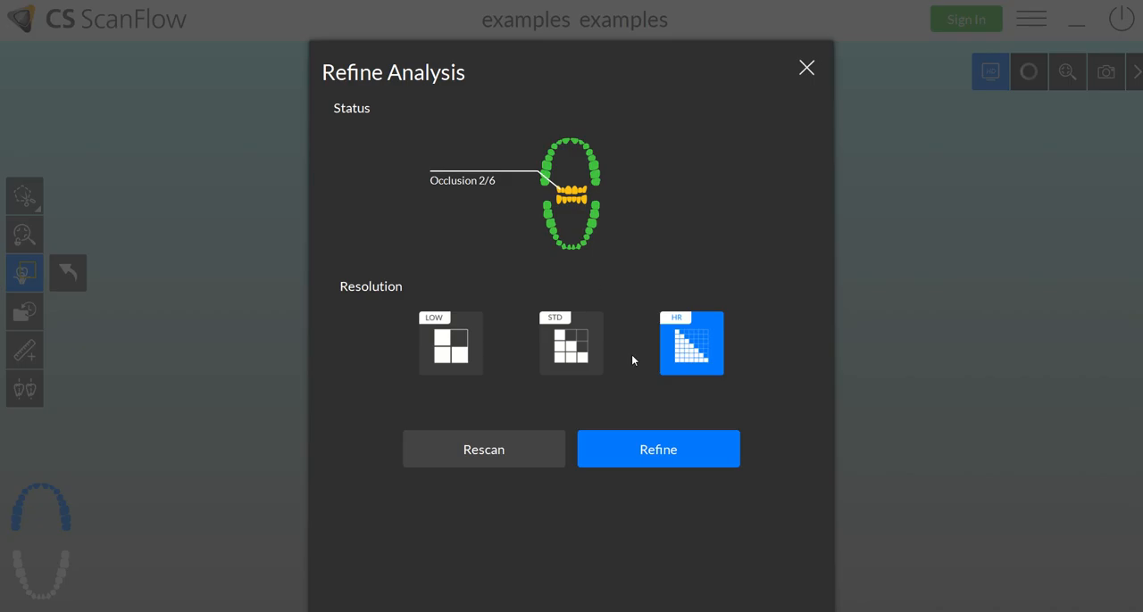
click(658, 451)
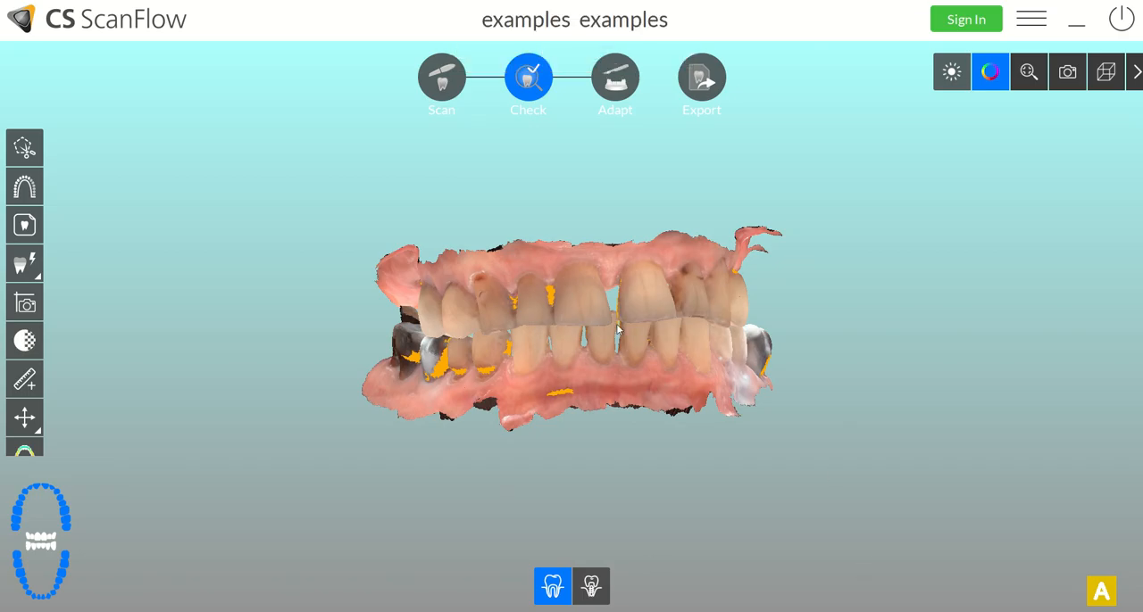
- Turn on the lighting effect for both the tooth scans and the scan body scans
mouse_move(610, 340)
mouse_down()
mouse_move(650, 305)
mouse_move(645, 268)
mouse_move(624, 327)
mouse_up()
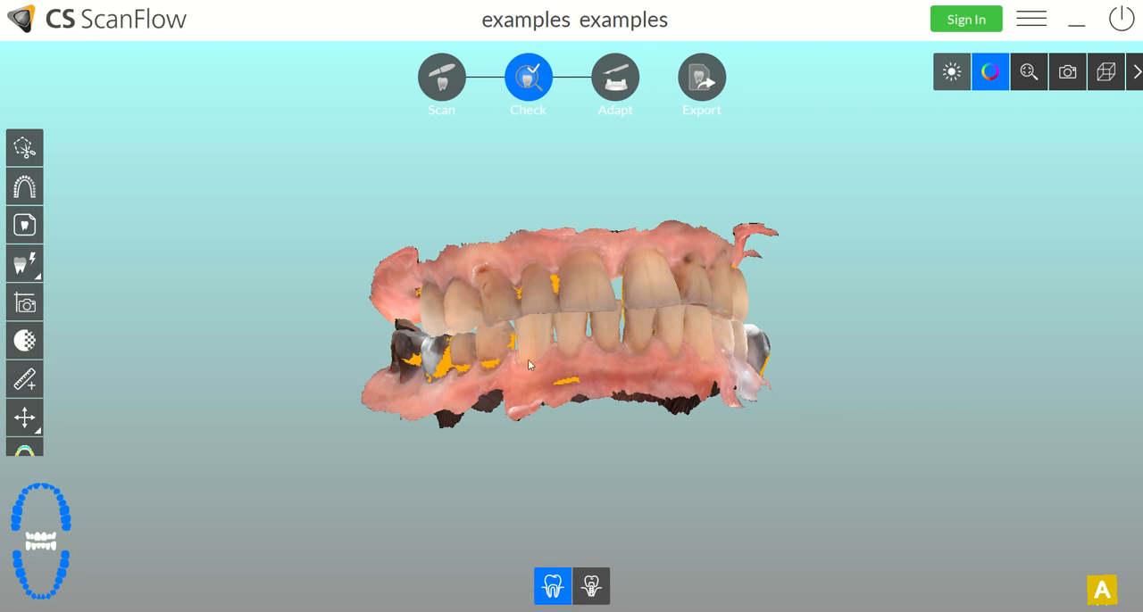
click(950, 84)
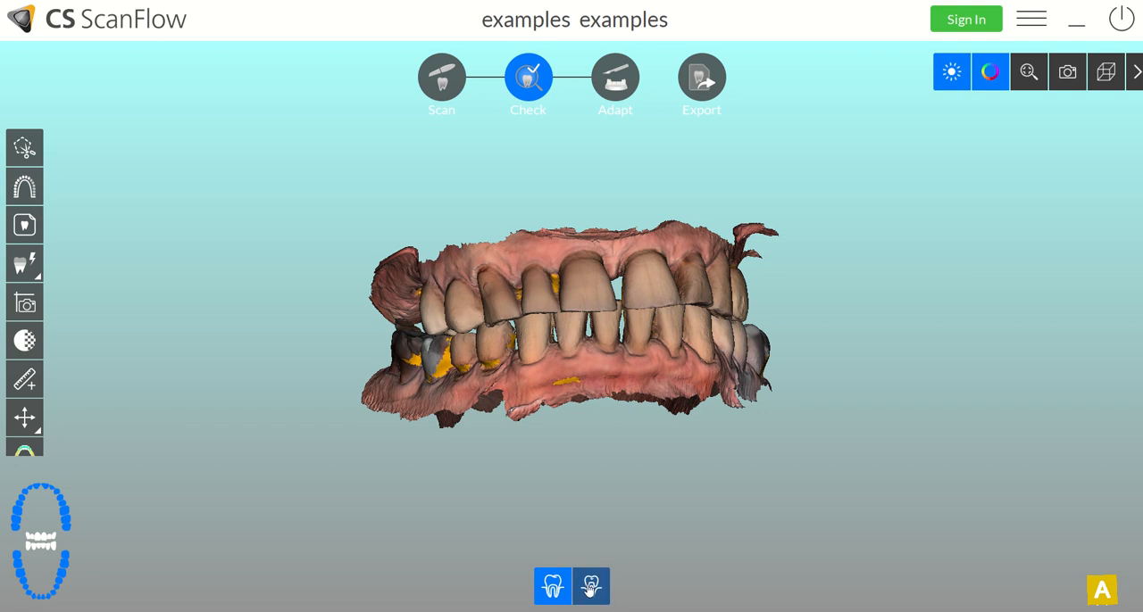
click(590, 585)
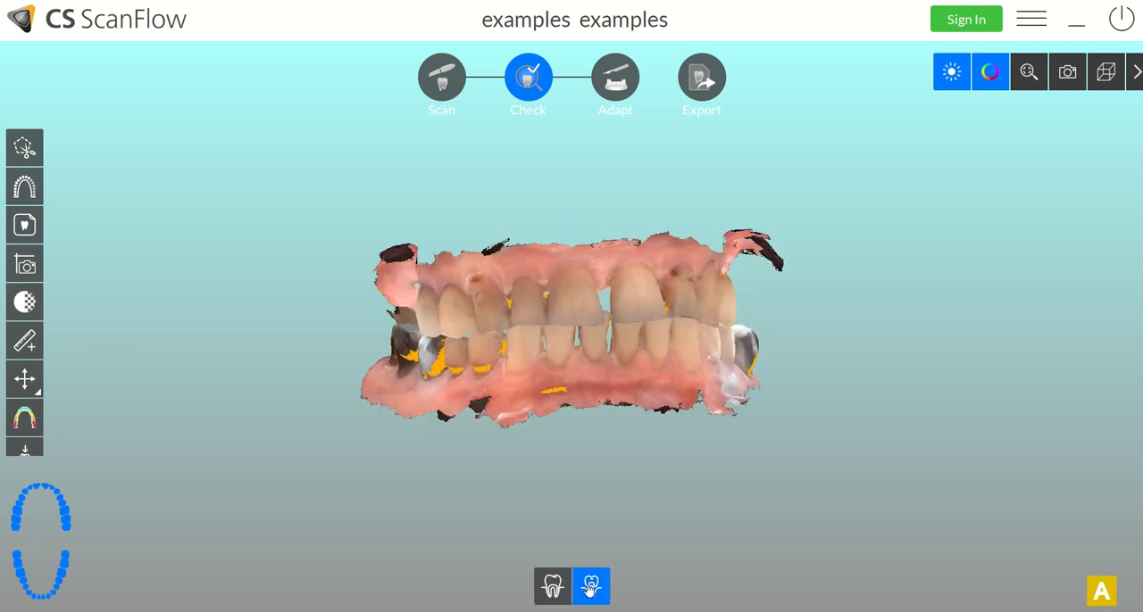
click(950, 77)
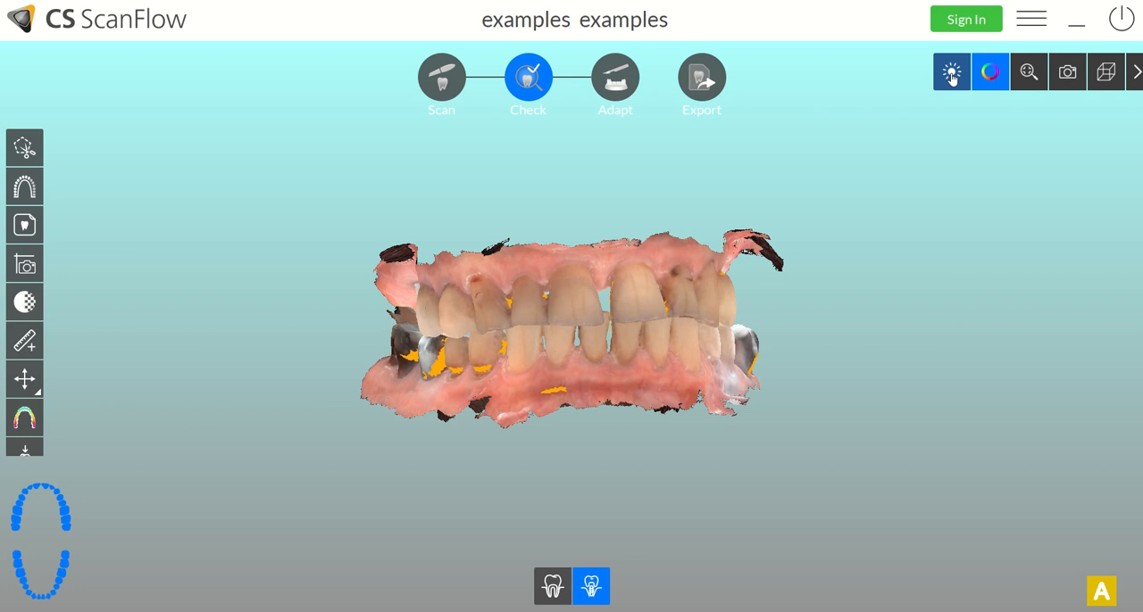
click(951, 77)
drag(869, 239, 625, 315)
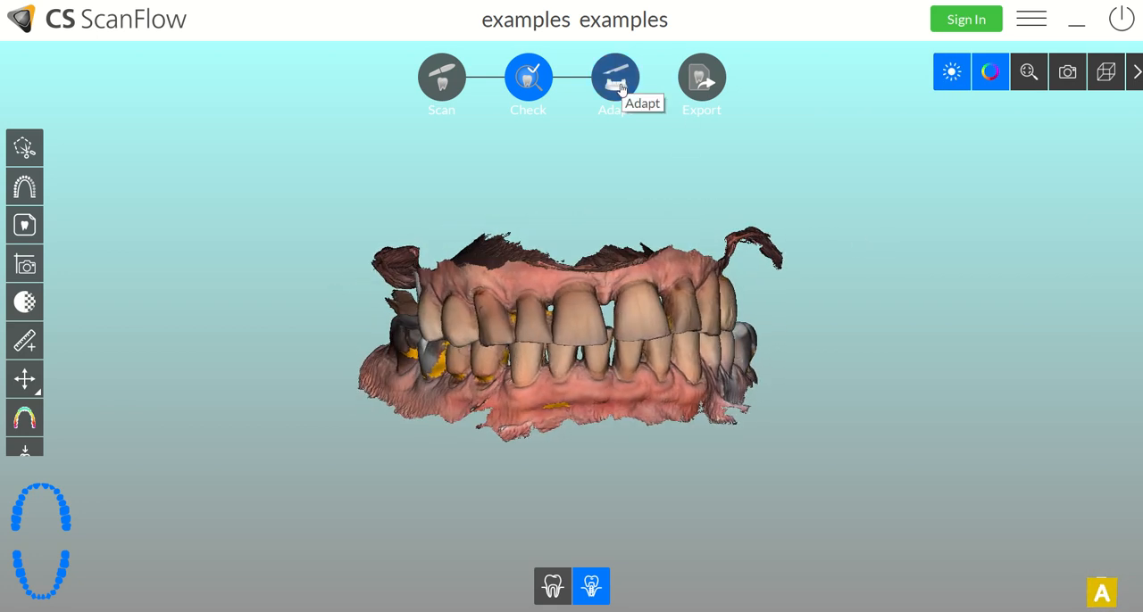
- Save the scan data to the Documents folder in STL format with the Implant clinical indication, and exit
click(699, 81)
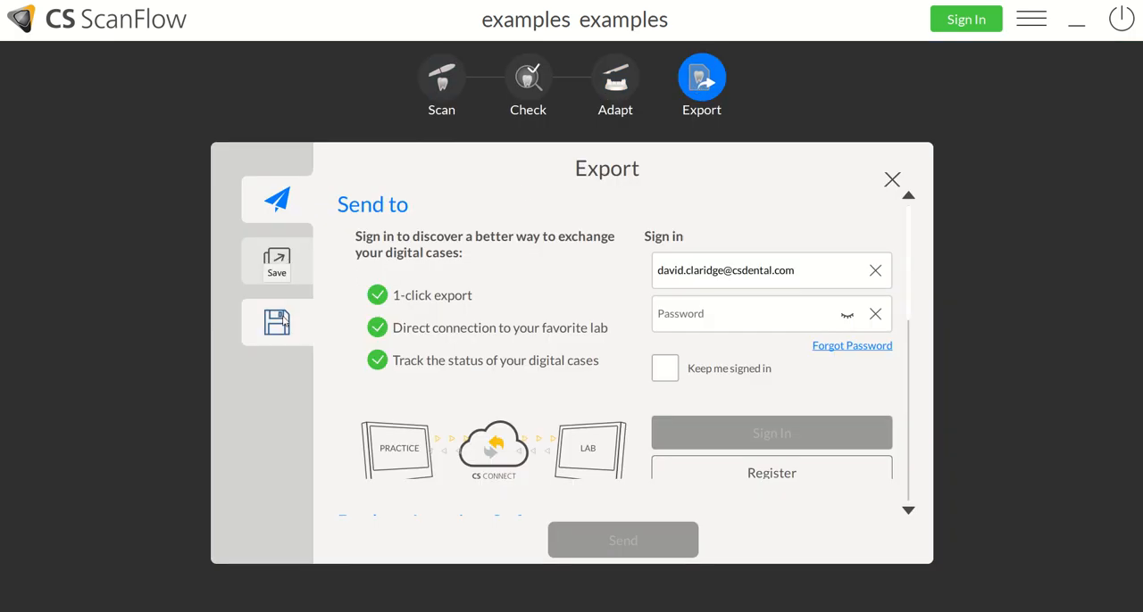
click(283, 322)
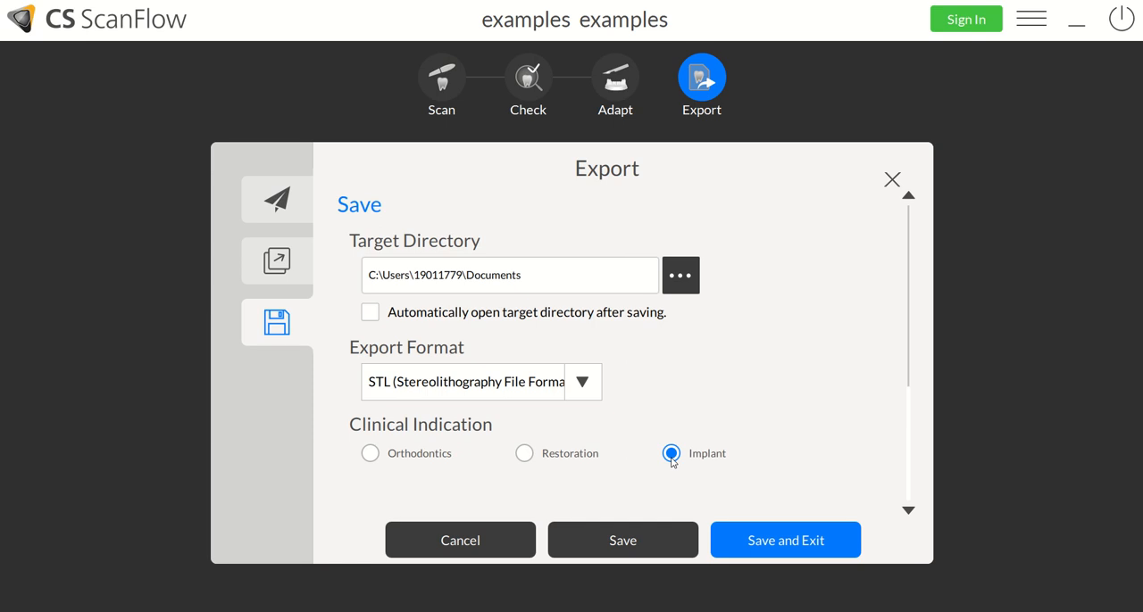
click(370, 453)
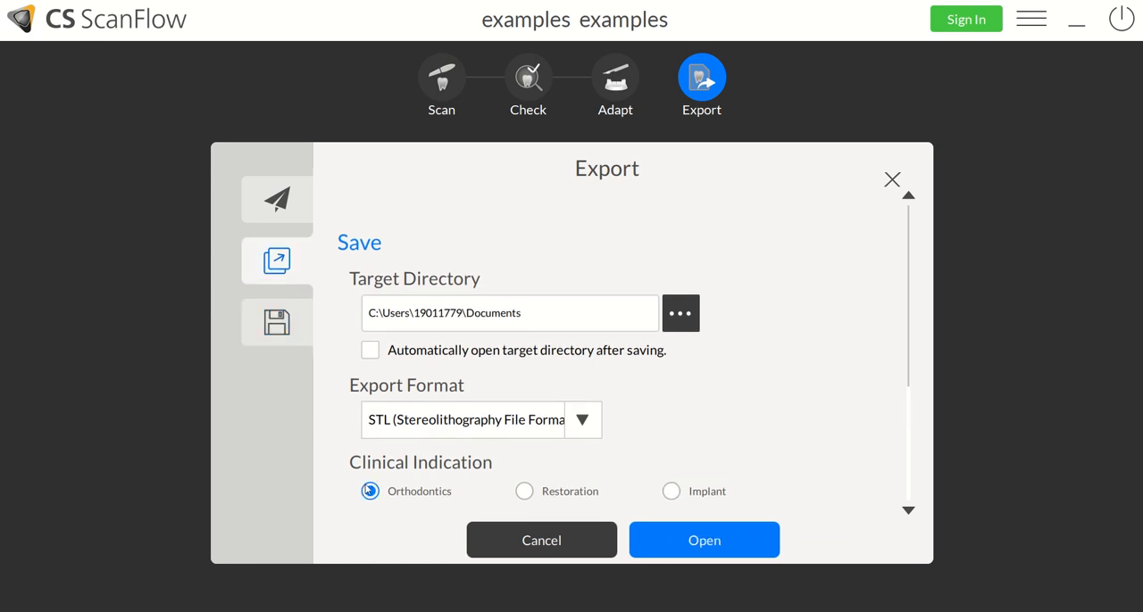
click(672, 491)
click(293, 327)
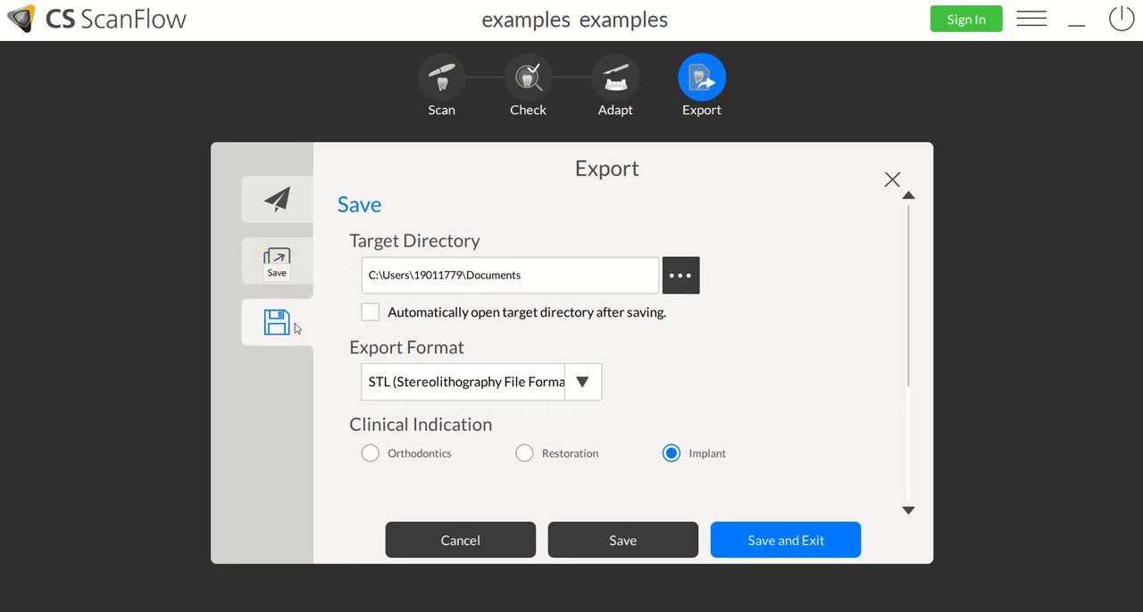
click(747, 547)
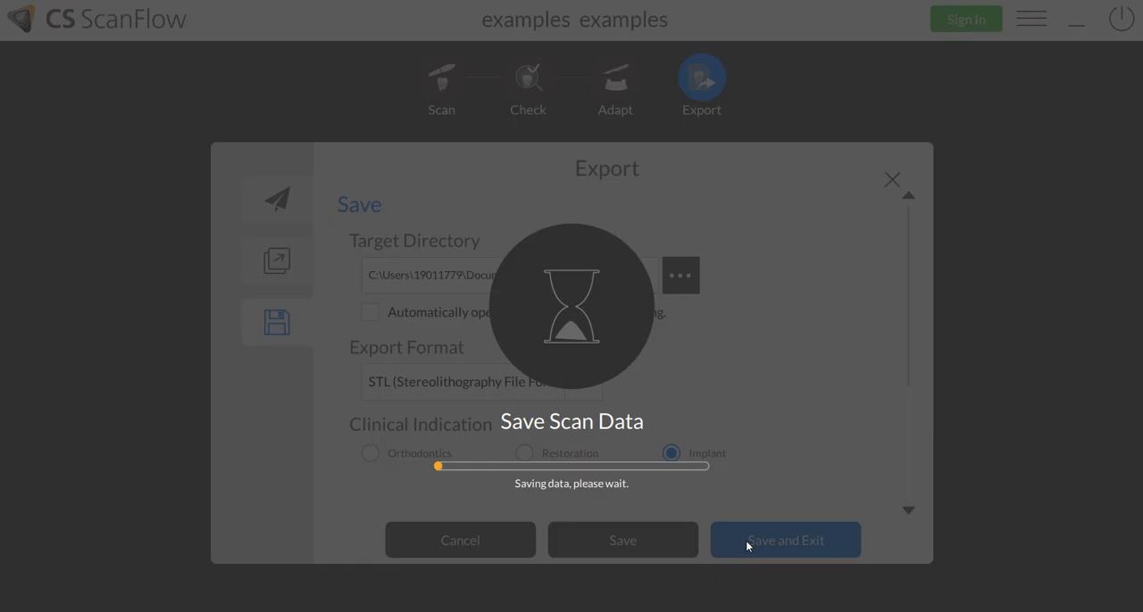
- Open the newest 3D scan, dated 10/08/2020 10:13, from the CS Imaging gallery with CS Mesh Viewer
mouse_move(644, 5)
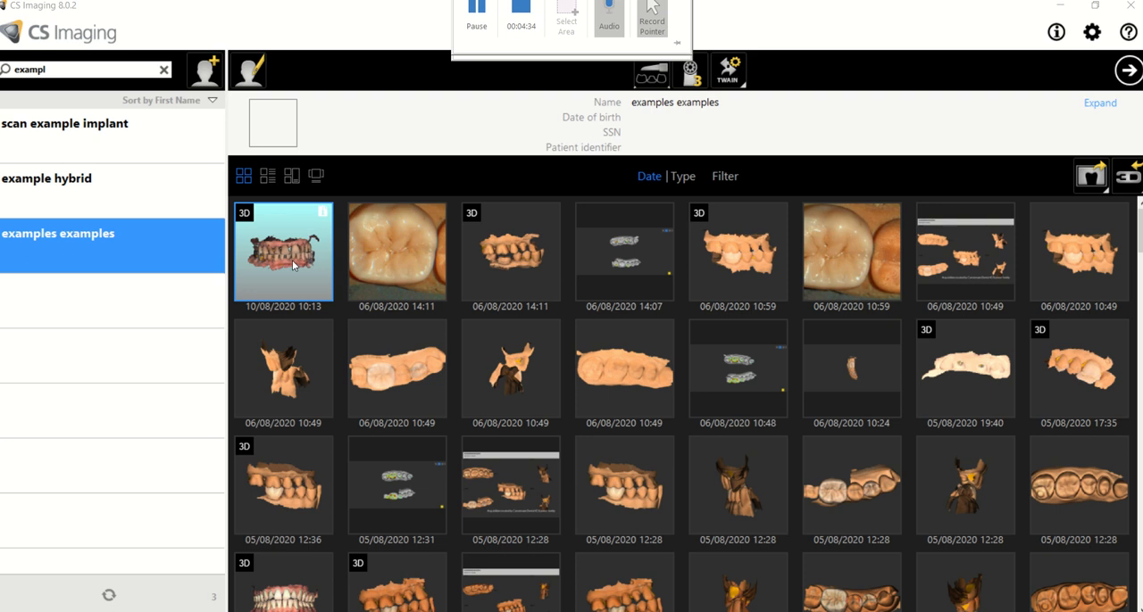
right_click(282, 258)
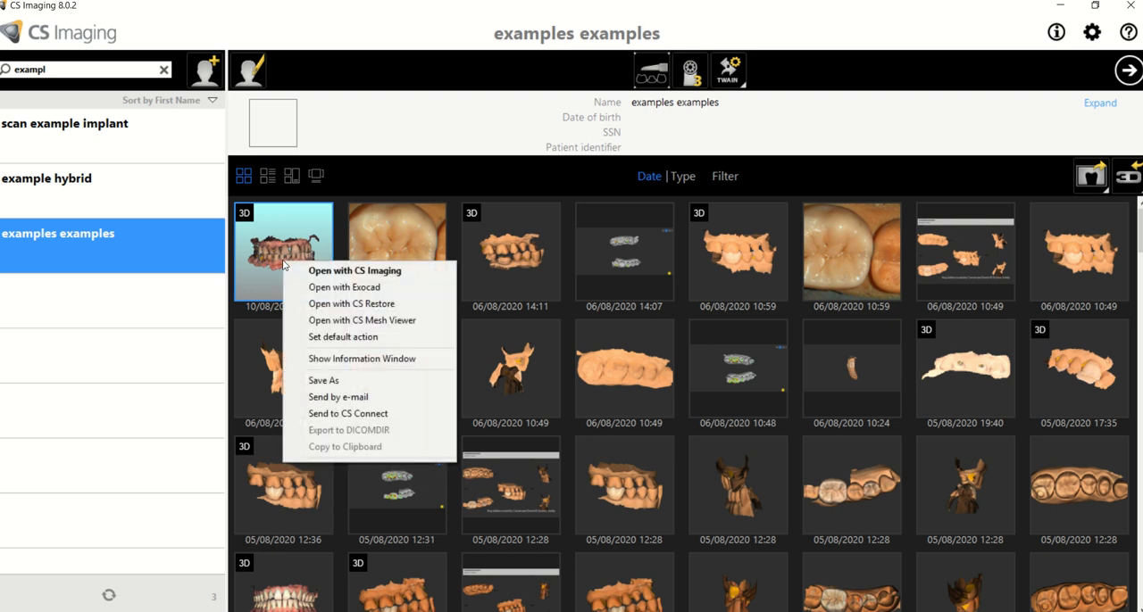
click(340, 323)
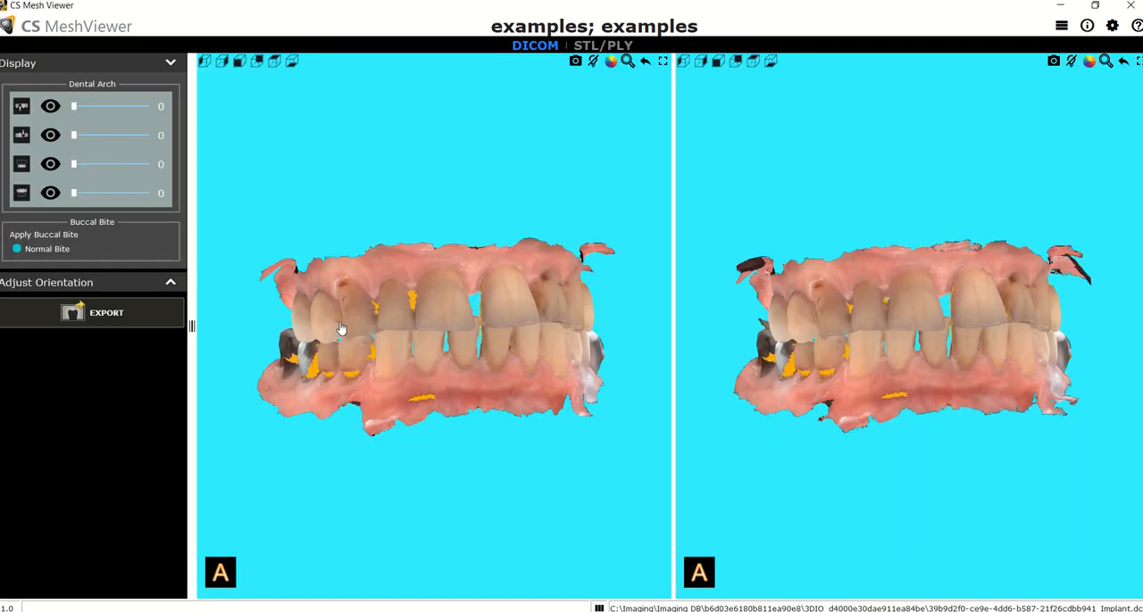
- Switch the lighting effect in both views and rotate both models to examine the arches from the patient's right side
click(1072, 61)
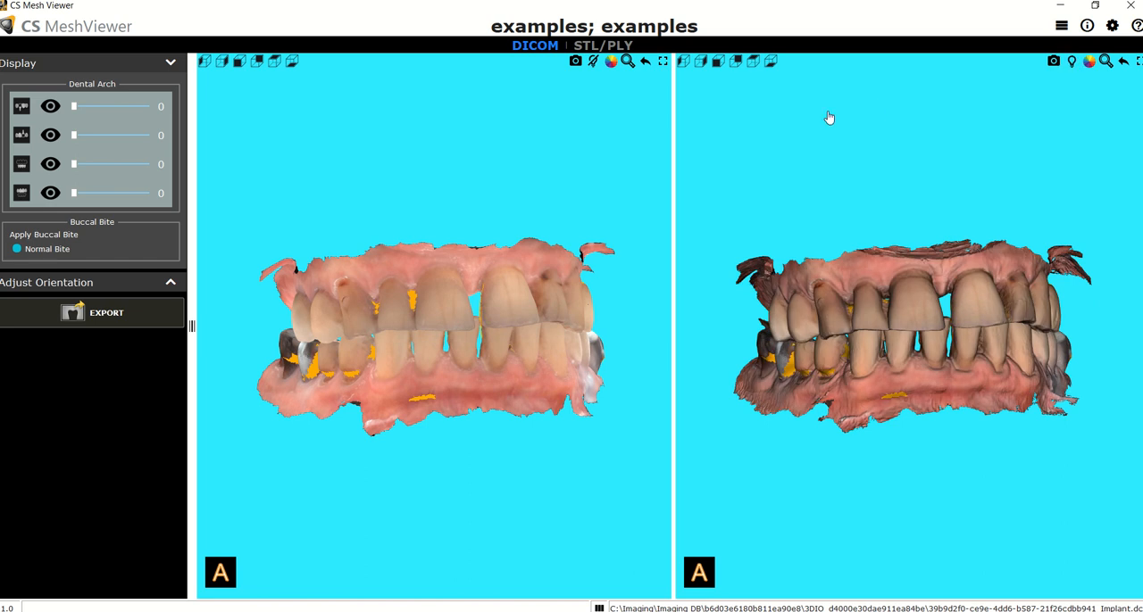
click(592, 62)
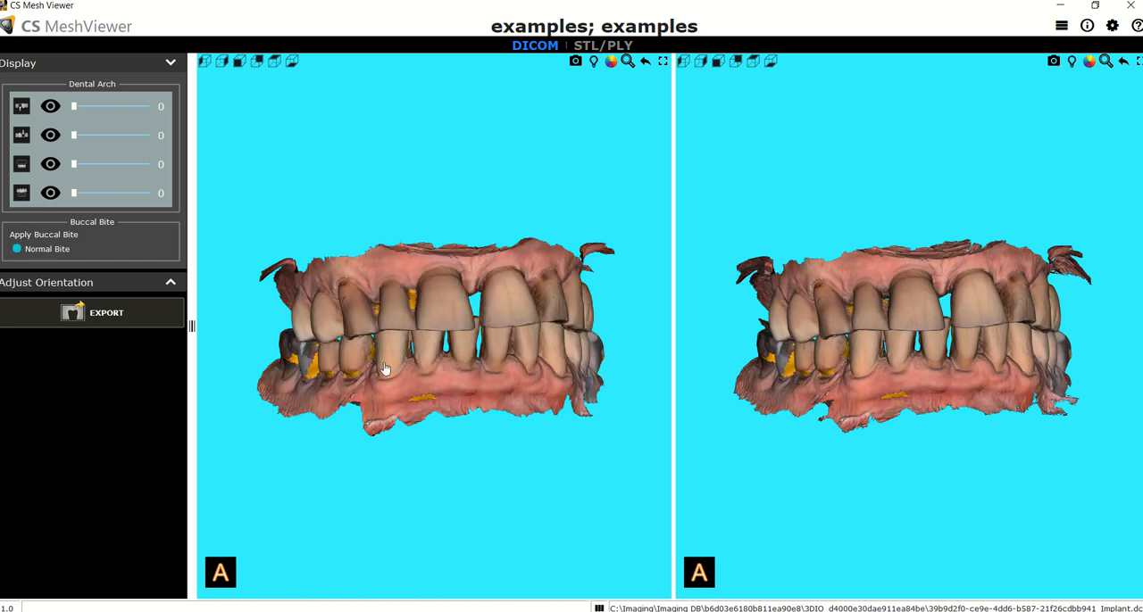
drag(361, 367, 466, 325)
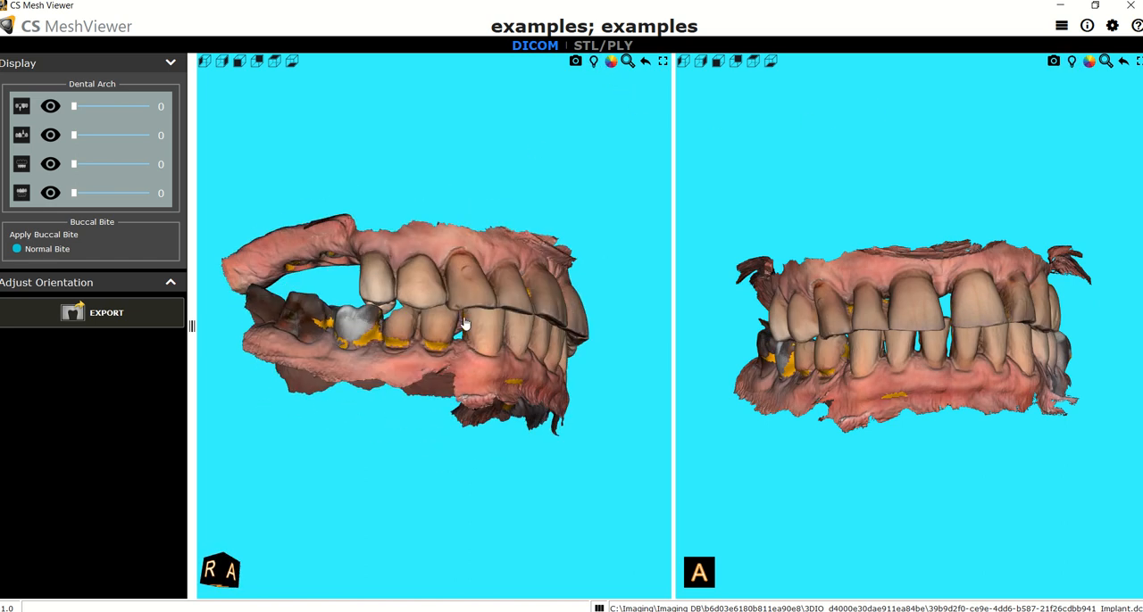
drag(798, 327, 829, 288)
mouse_move(596, 3)
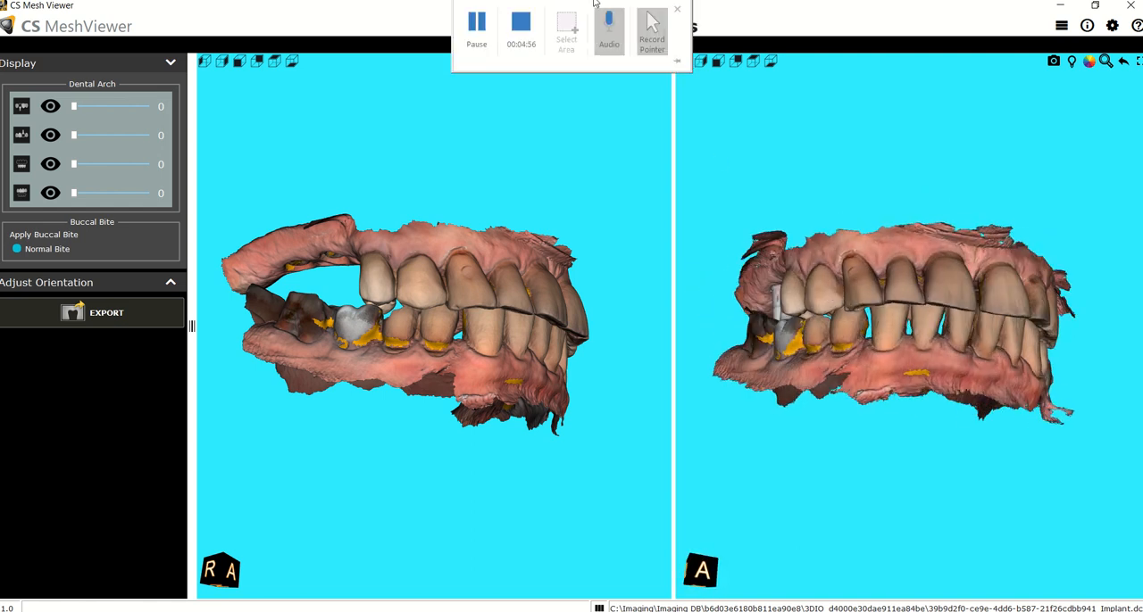